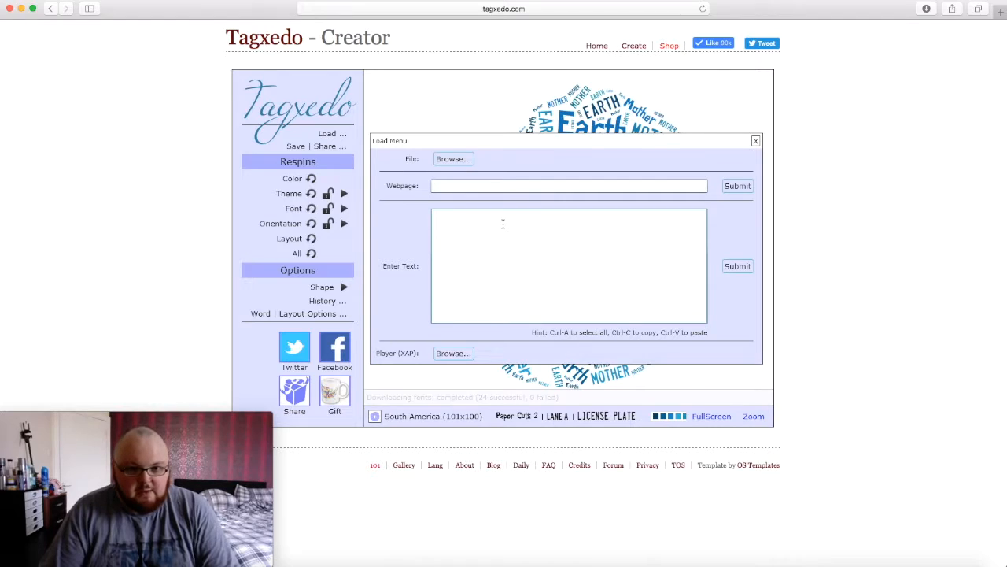
Step: Enter the words Glasgow, Glesga, Geek, Fun and Love on separate lines as the word cloud's source text and submit them
{"action": "type", "text": "Glasgow Gles"}
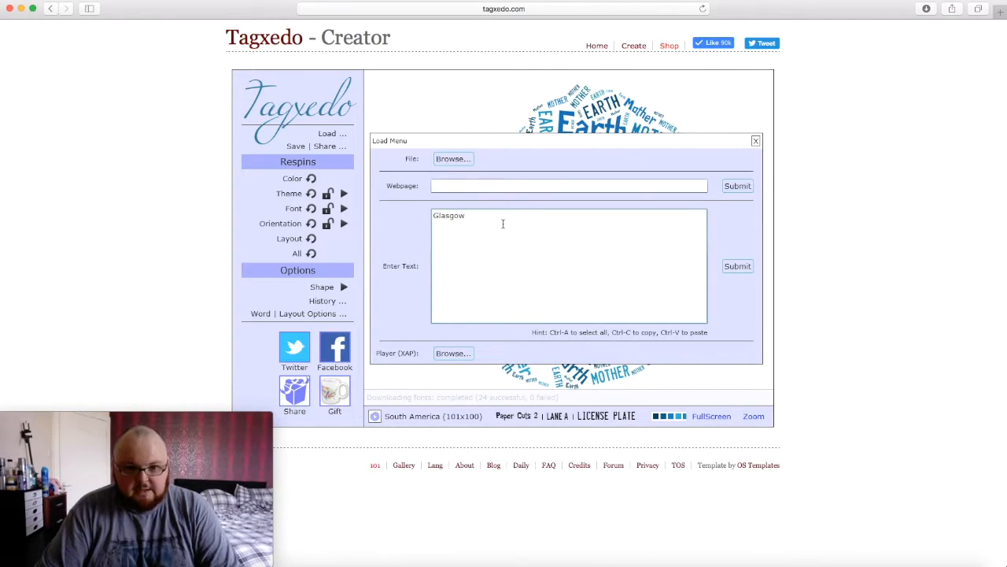
{"action": "type", "text": "ga Geek"}
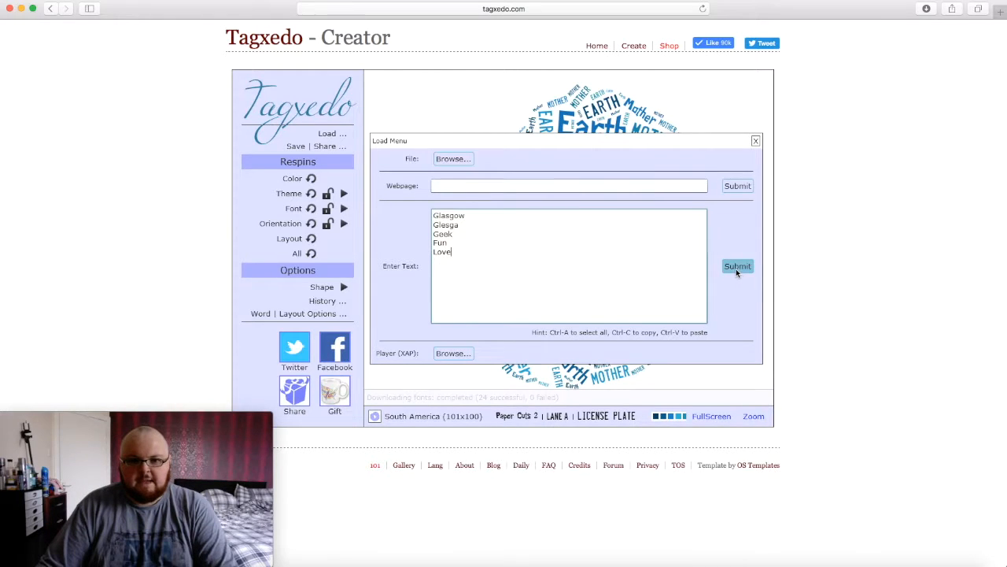
{"action": "left_click", "coordinate": [736, 266]}
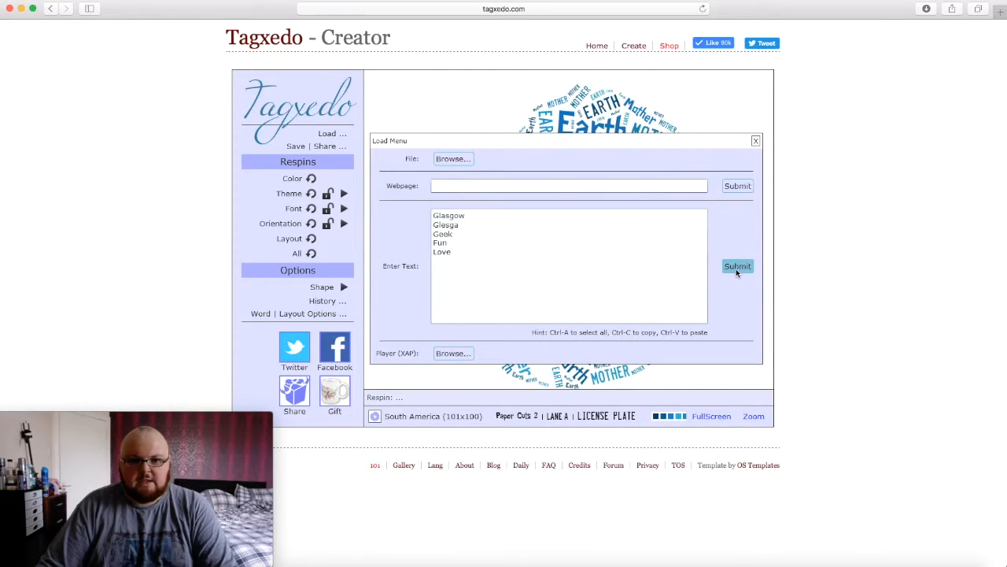
{"action": "left_click", "coordinate": [755, 141]}
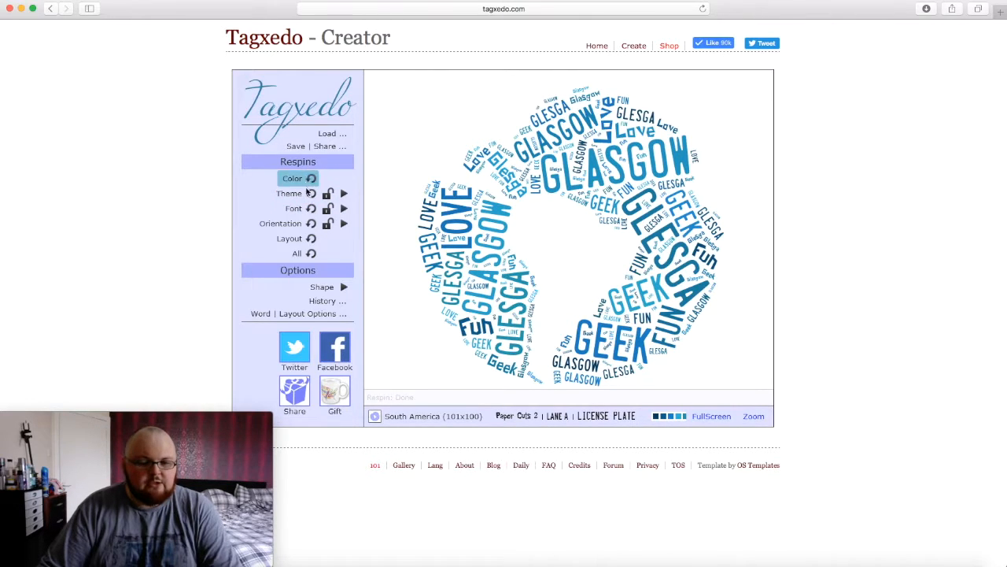
Step: Respin all of the word cloud's style settings and change its shape to the stacked LOVE lettering
{"action": "left_click", "coordinate": [312, 253]}
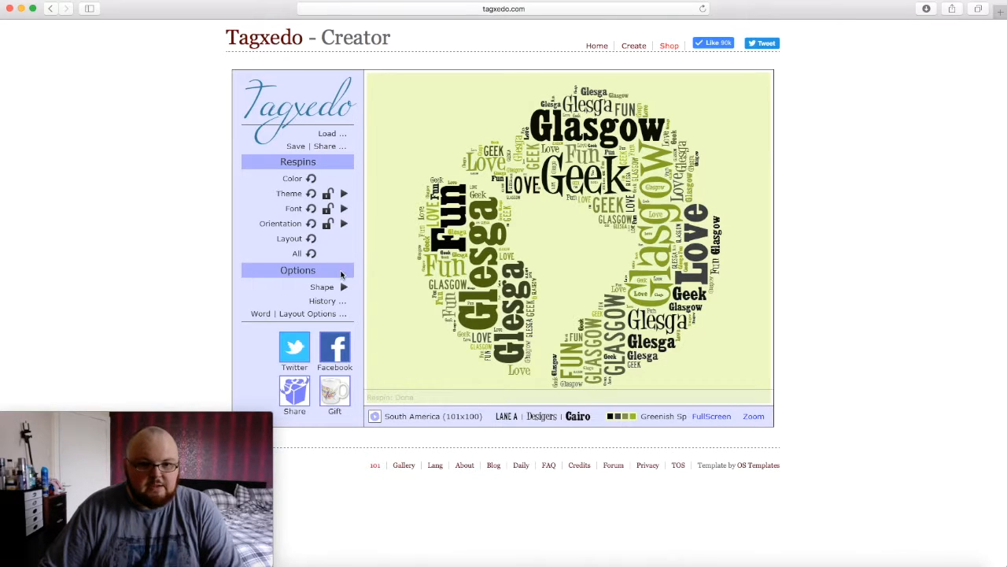
{"action": "left_click", "coordinate": [343, 286]}
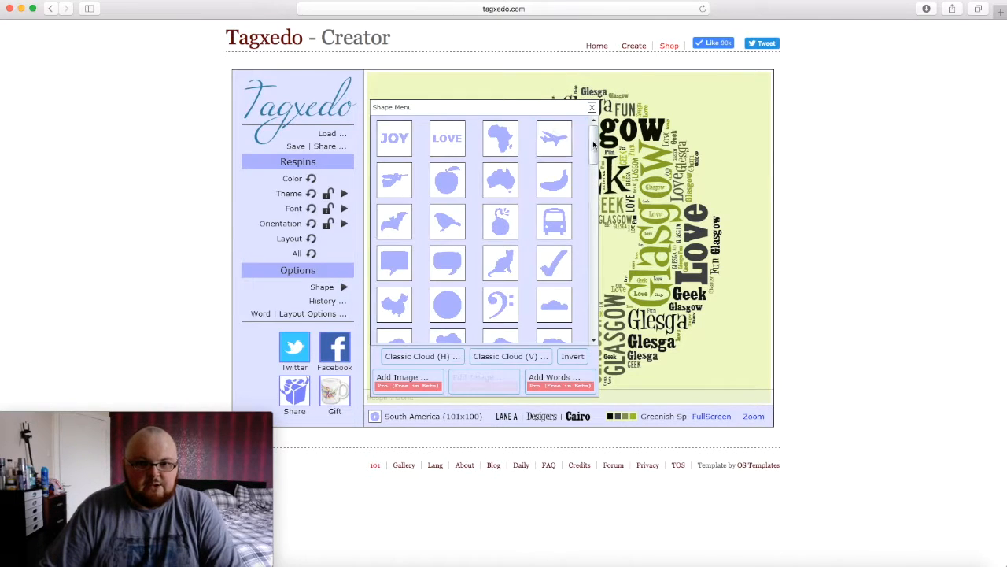
{"action": "left_click_drag", "start_coordinate": [594, 143], "coordinate": [585, 227]}
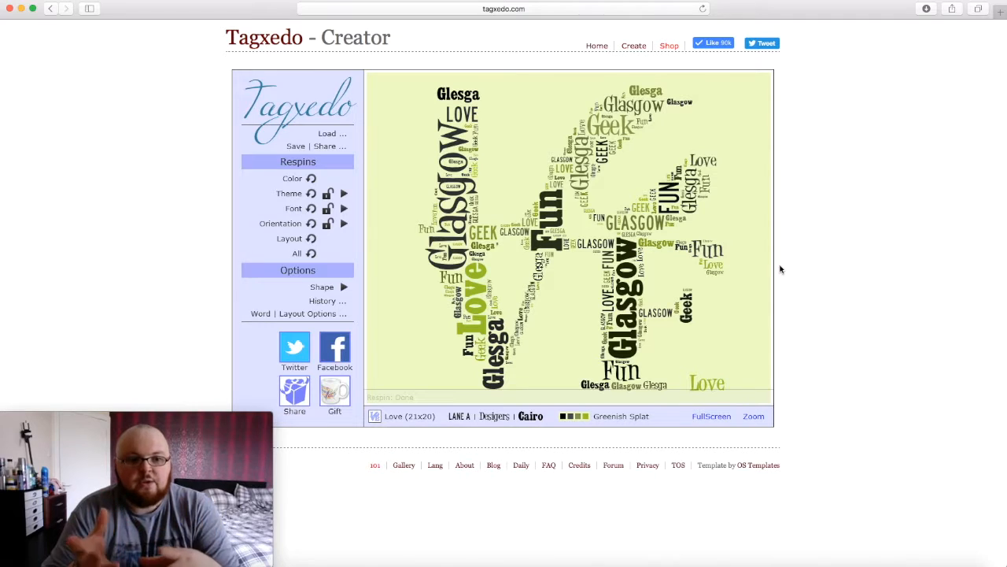
Step: Set the layout's emphasis to 60% and the maximum word count to 302, and apply the options
{"action": "left_click", "coordinate": [307, 315]}
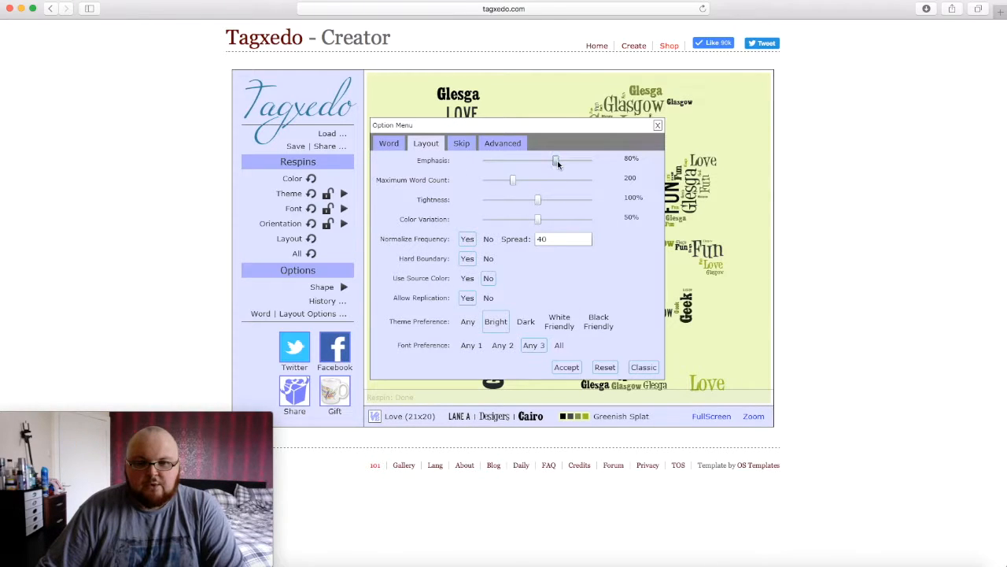
{"action": "left_click_drag", "start_coordinate": [552, 163], "coordinate": [540, 161]}
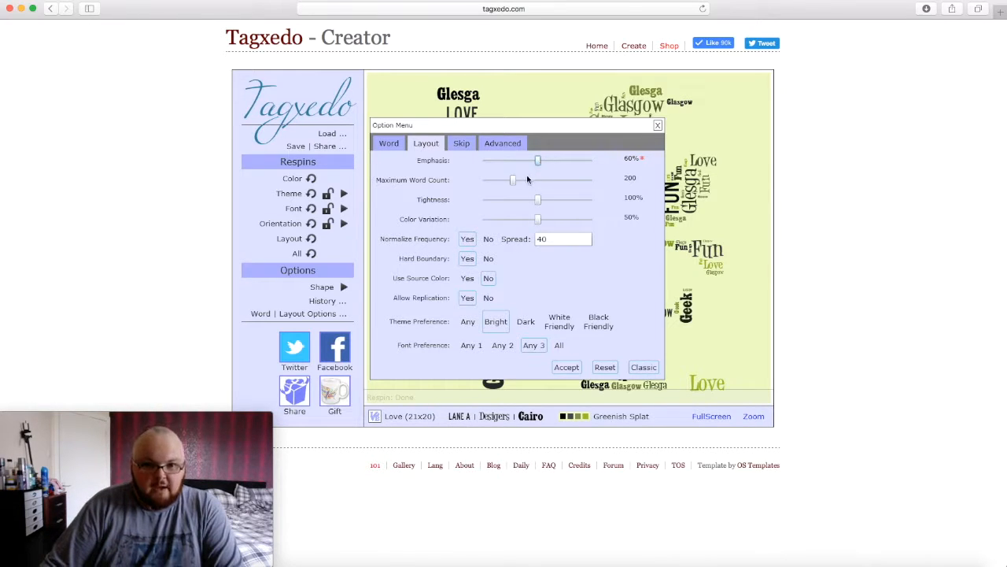
{"action": "left_click_drag", "start_coordinate": [526, 182], "coordinate": [536, 185]}
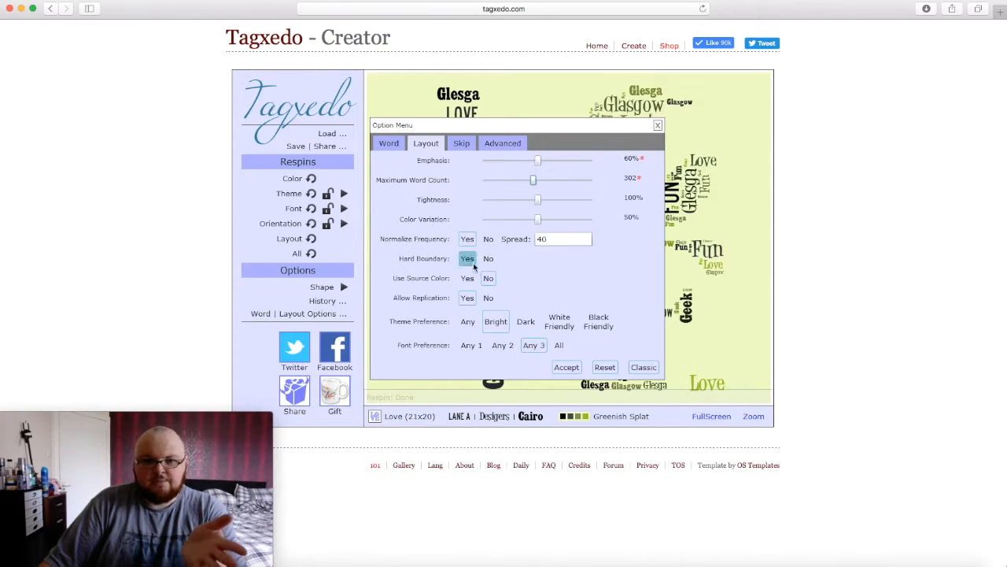
{"action": "left_click", "coordinate": [567, 367]}
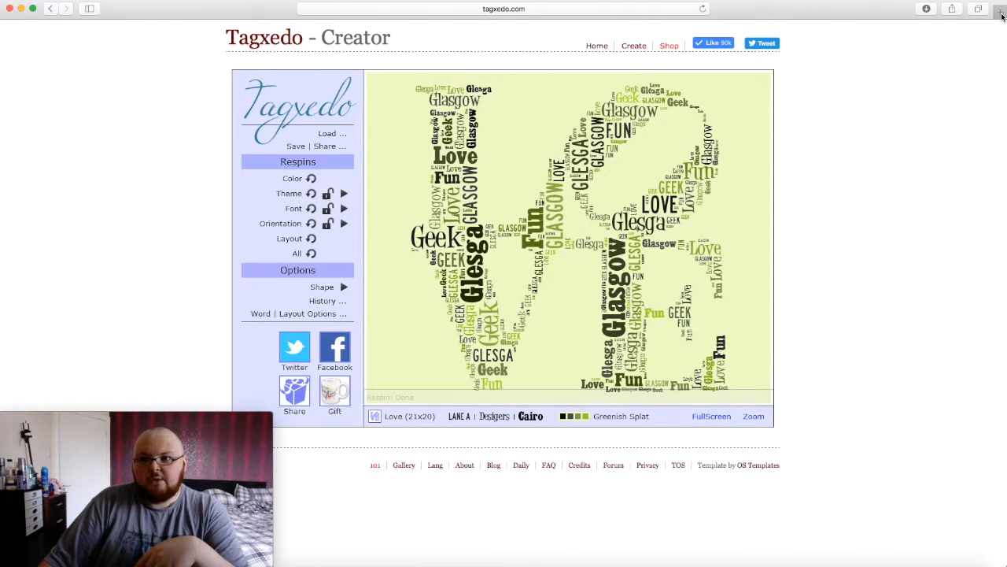
Step: Search Google Images for "silhouette" in a new browser tab and open the Eiffel Tower silhouette clipart
{"action": "left_click", "coordinate": [1001, 16]}
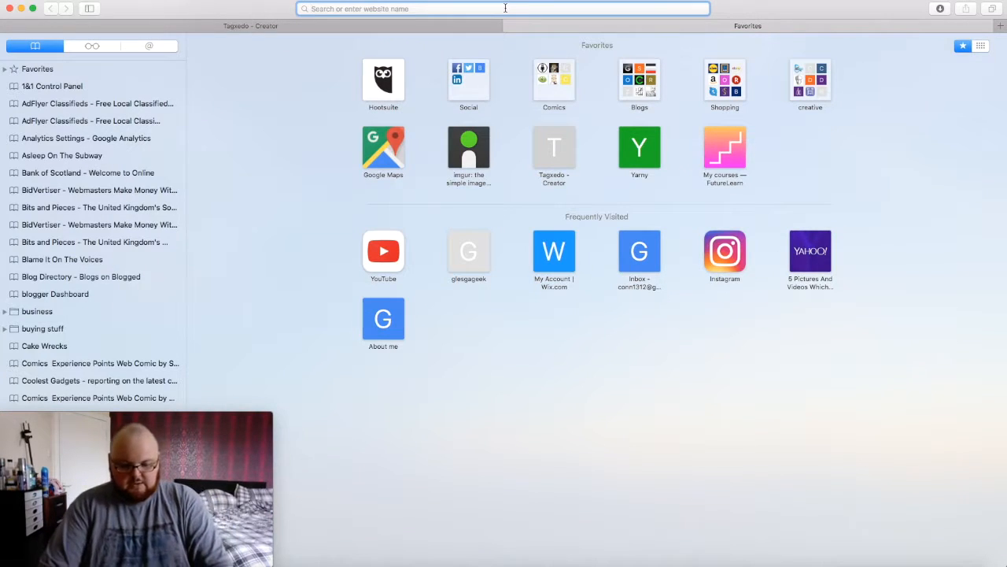
{"action": "type", "text": "silhouette"}
{"action": "key", "text": "Return"}
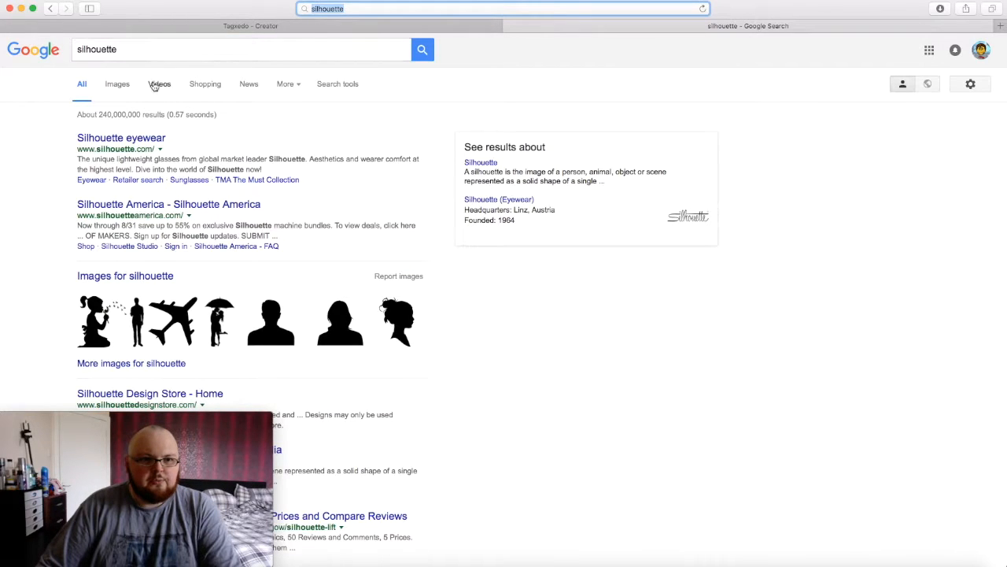
{"action": "left_click", "coordinate": [117, 85]}
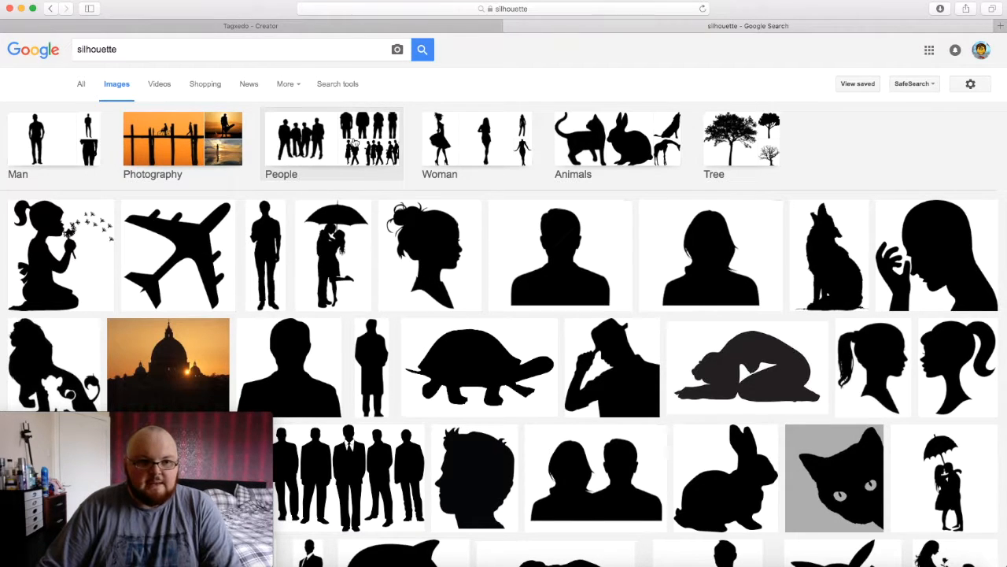
{"action": "scroll", "coordinate": [385, 159], "scroll_direction": "down", "scroll_amount": 5}
{"action": "left_click", "coordinate": [164, 281]}
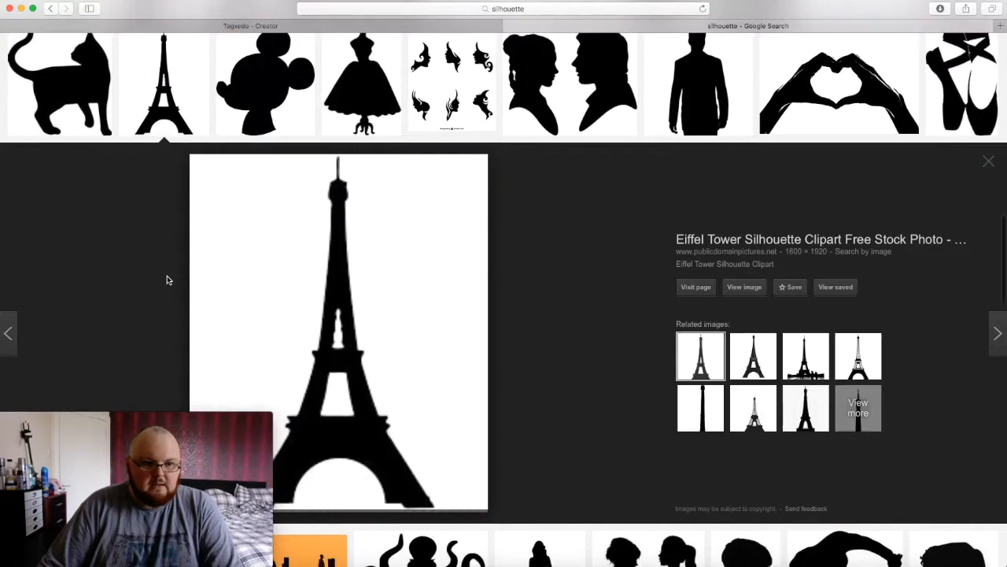
Step: Return to Tagxedo and load the Eiffel Tower silhouette JPG from the Downloads folder as a custom shape image
{"action": "key", "text": "ctrl+shift+Tab"}
{"action": "left_click", "coordinate": [343, 288]}
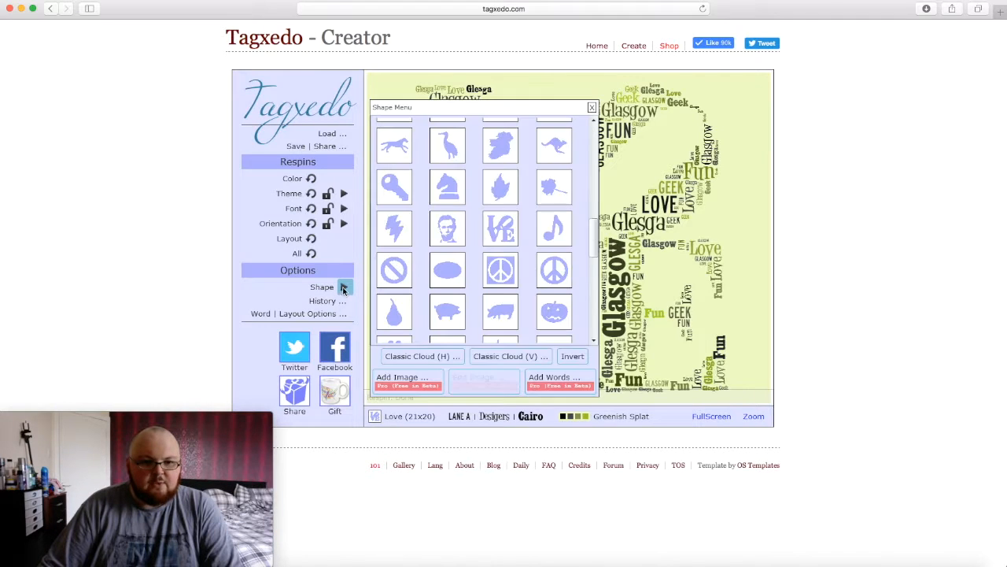
{"action": "left_click", "coordinate": [409, 381]}
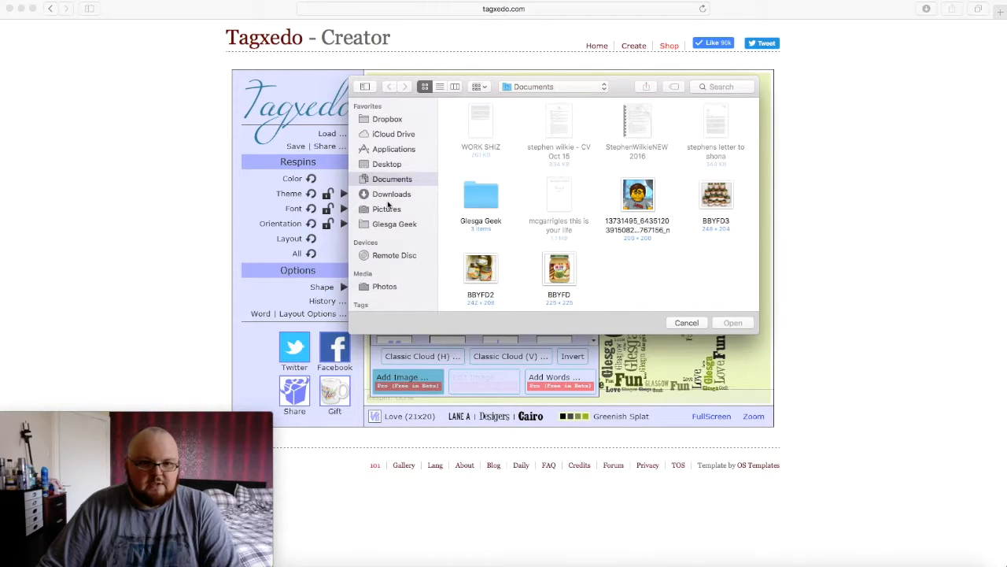
{"action": "left_click", "coordinate": [390, 195]}
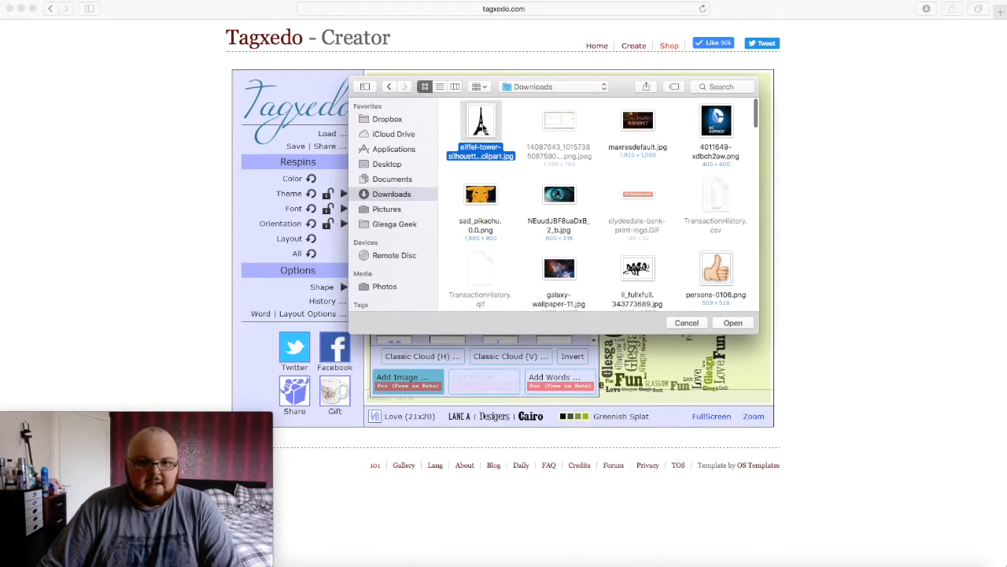
{"action": "double_click", "coordinate": [483, 126]}
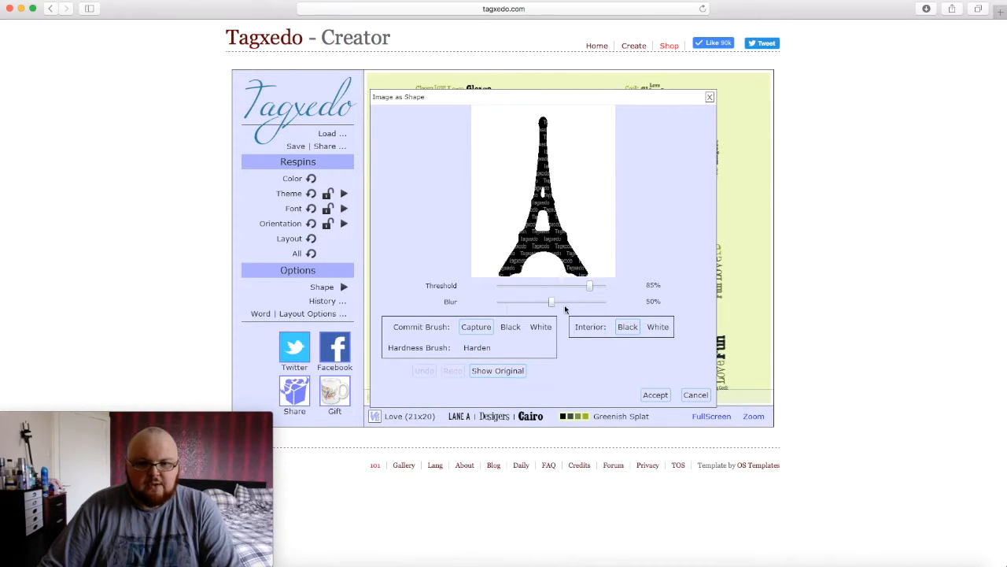
Step: Set the shape image's blur to 17% and threshold to 40%, and accept it as the word cloud's shape
{"action": "left_click_drag", "start_coordinate": [551, 305], "coordinate": [515, 305]}
{"action": "left_click_drag", "start_coordinate": [593, 292], "coordinate": [540, 288]}
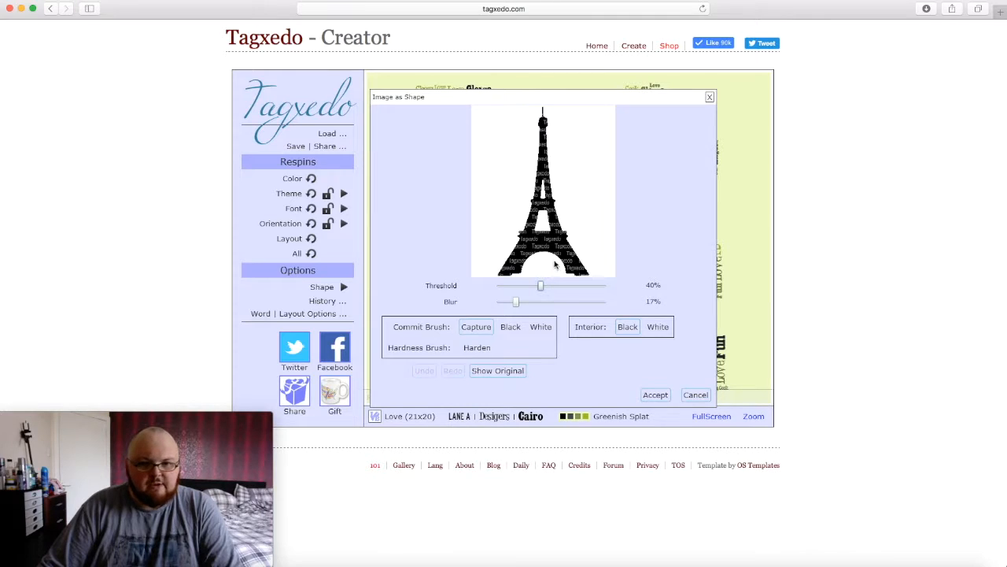
{"action": "left_click", "coordinate": [658, 395]}
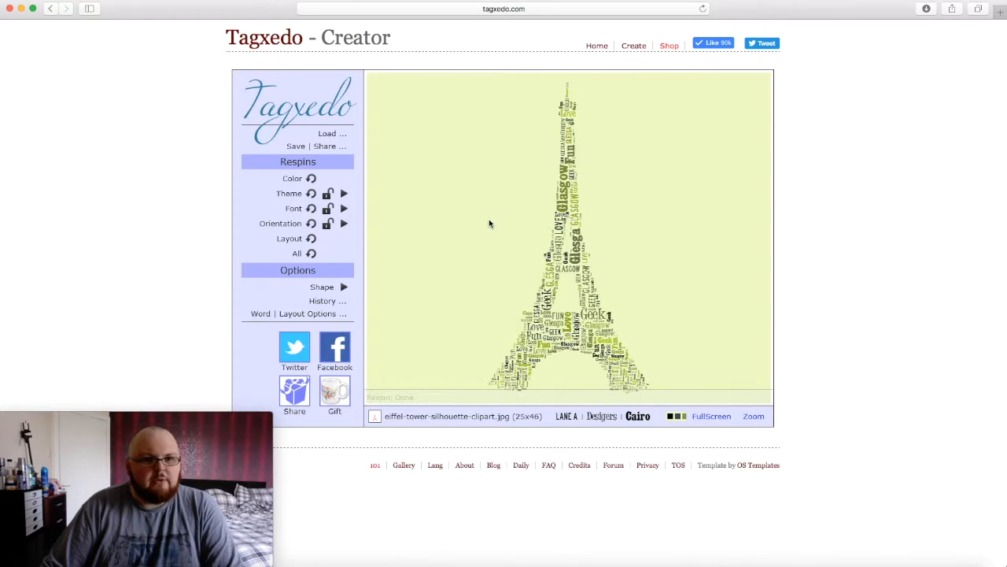
Step: Browse the color themes and apply one with pink and red words on a near-black background
{"action": "left_click", "coordinate": [344, 193]}
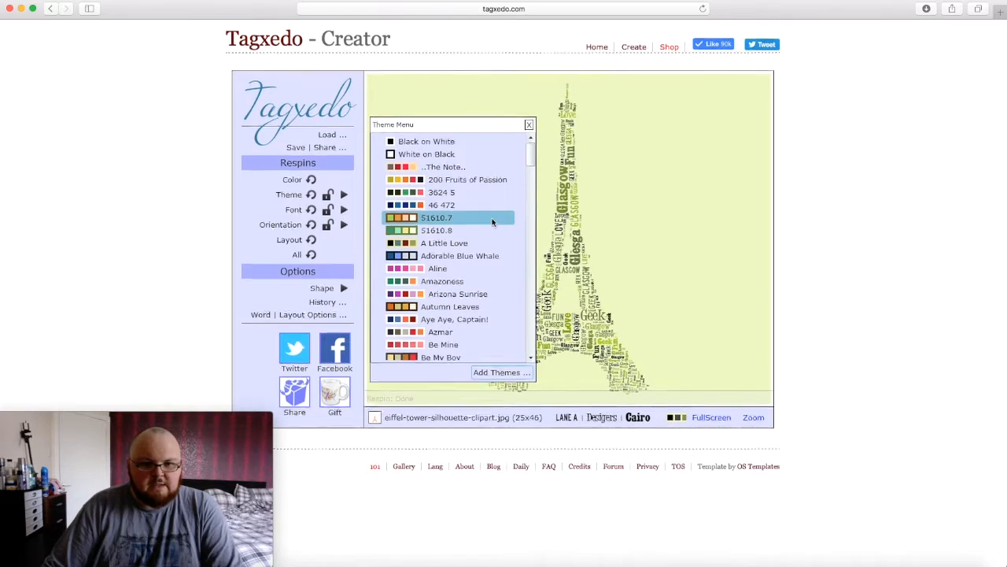
{"action": "scroll", "coordinate": [518, 179], "scroll_direction": "down", "scroll_amount": 20}
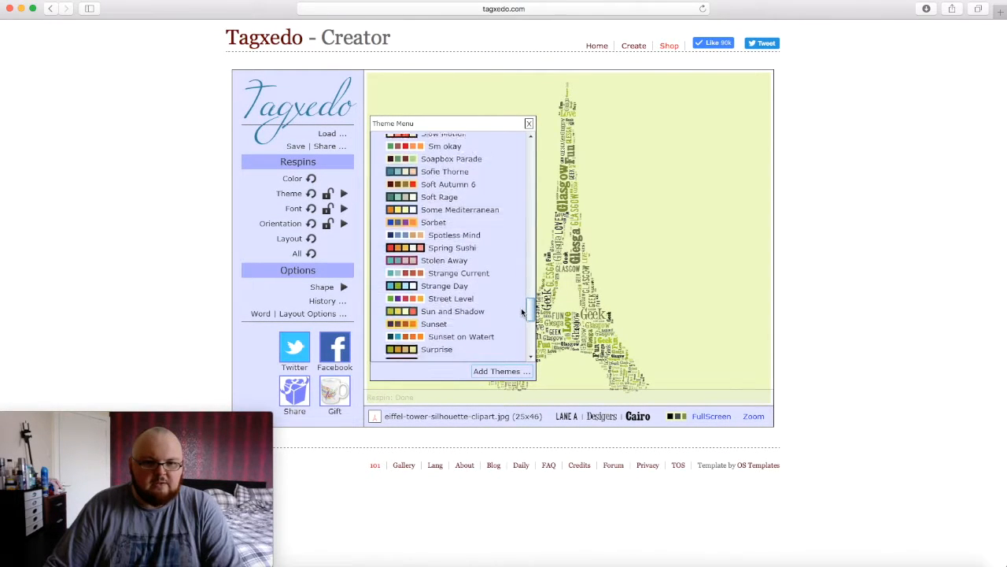
{"action": "scroll", "coordinate": [519, 319], "scroll_direction": "down", "scroll_amount": 5}
{"action": "scroll", "coordinate": [512, 339], "scroll_direction": "up", "scroll_amount": 8}
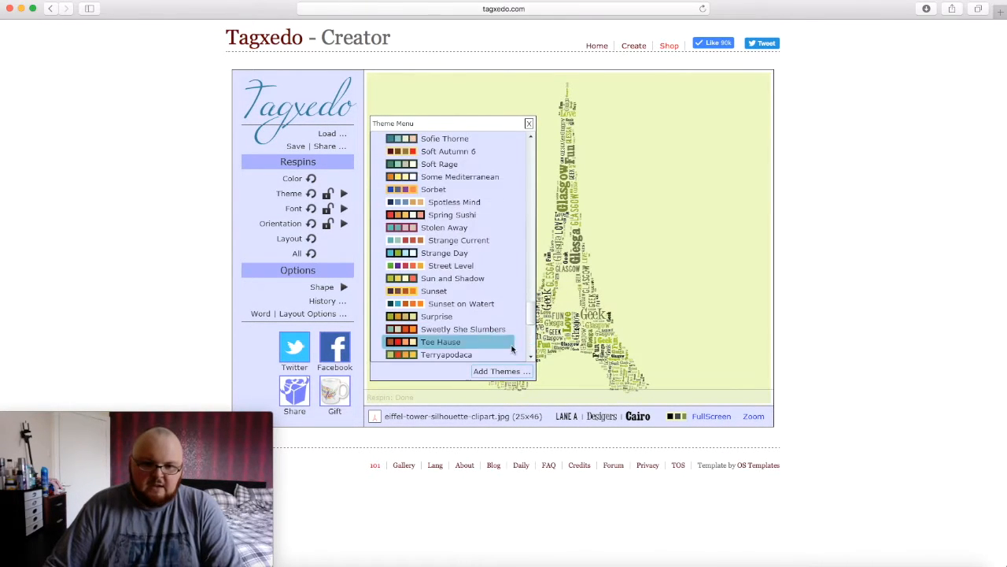
{"action": "scroll", "coordinate": [532, 329], "scroll_direction": "down", "scroll_amount": 3}
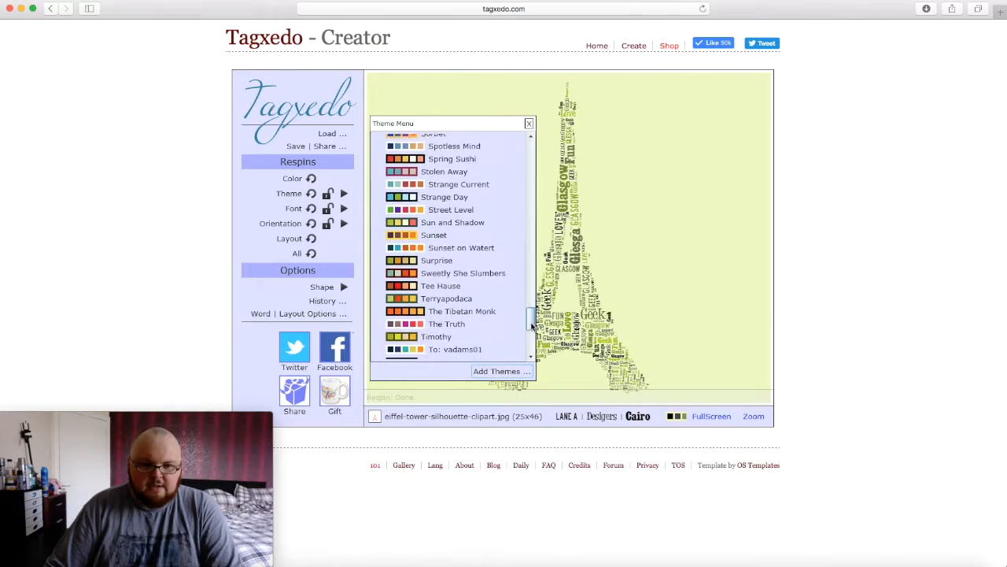
{"action": "left_click_drag", "start_coordinate": [532, 329], "coordinate": [528, 277]}
{"action": "left_click", "coordinate": [461, 218]}
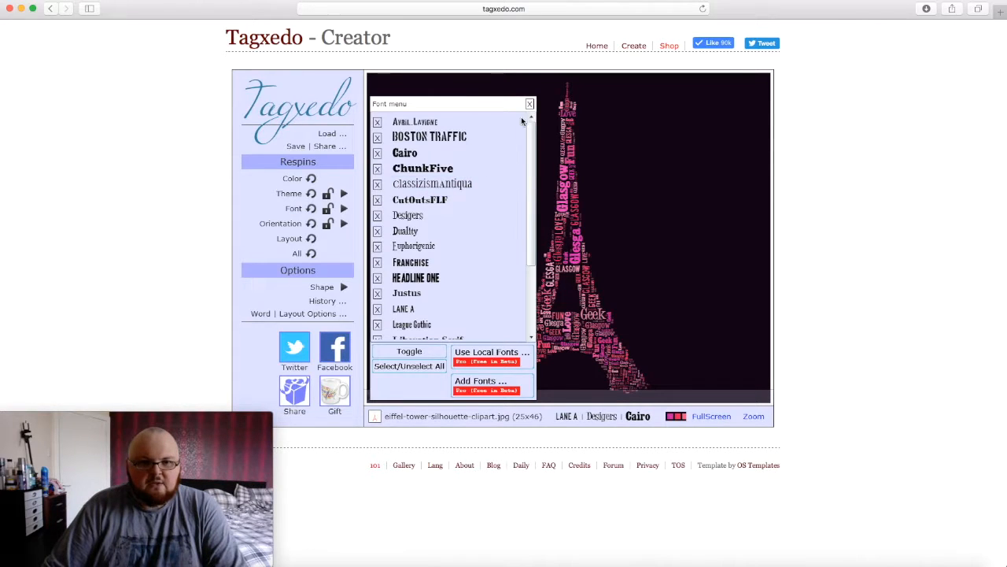
Step: Respin the word cloud's fonts without changing the font list, and review the word options
{"action": "left_click", "coordinate": [531, 103]}
{"action": "left_click", "coordinate": [312, 208]}
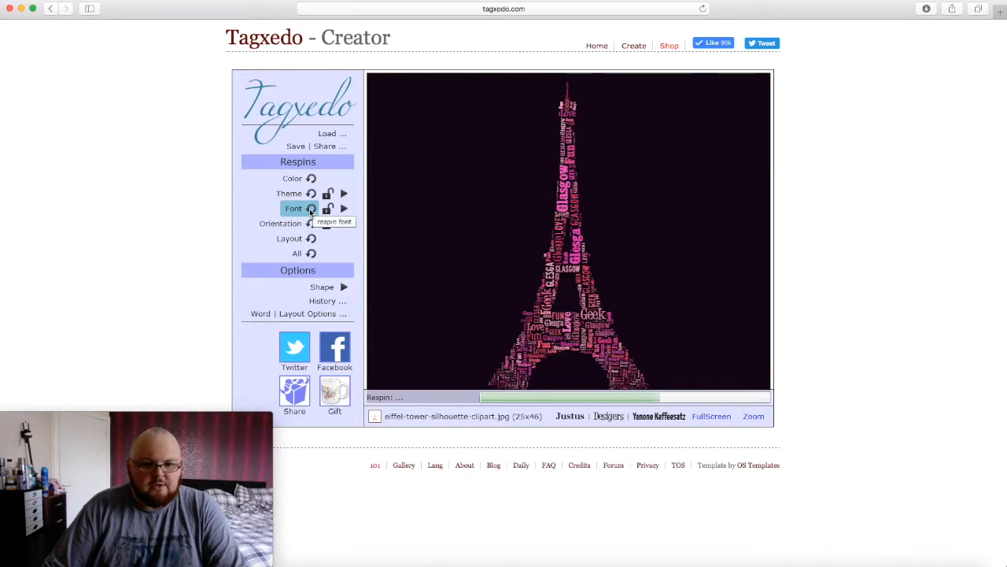
{"action": "left_click", "coordinate": [315, 314]}
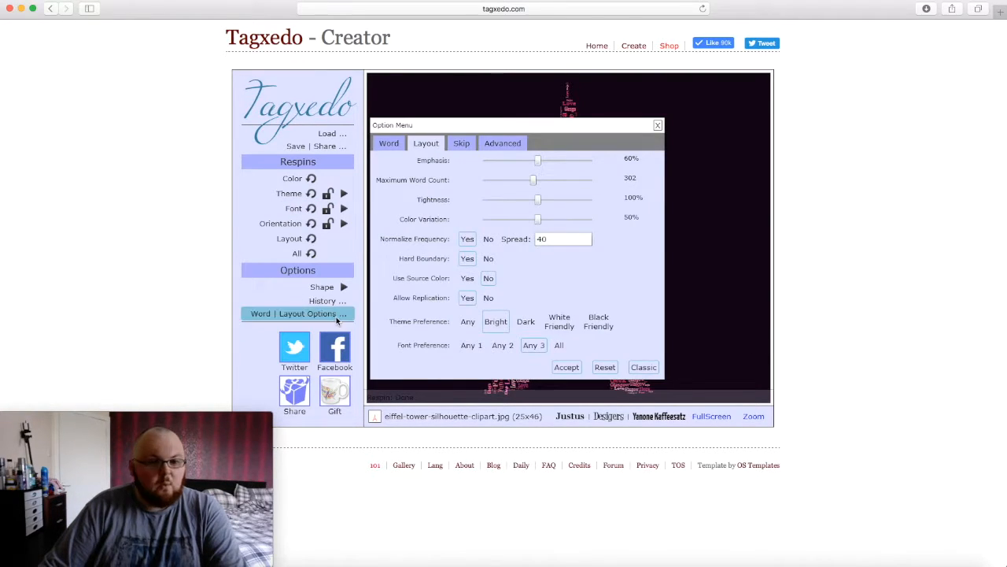
{"action": "left_click", "coordinate": [390, 144]}
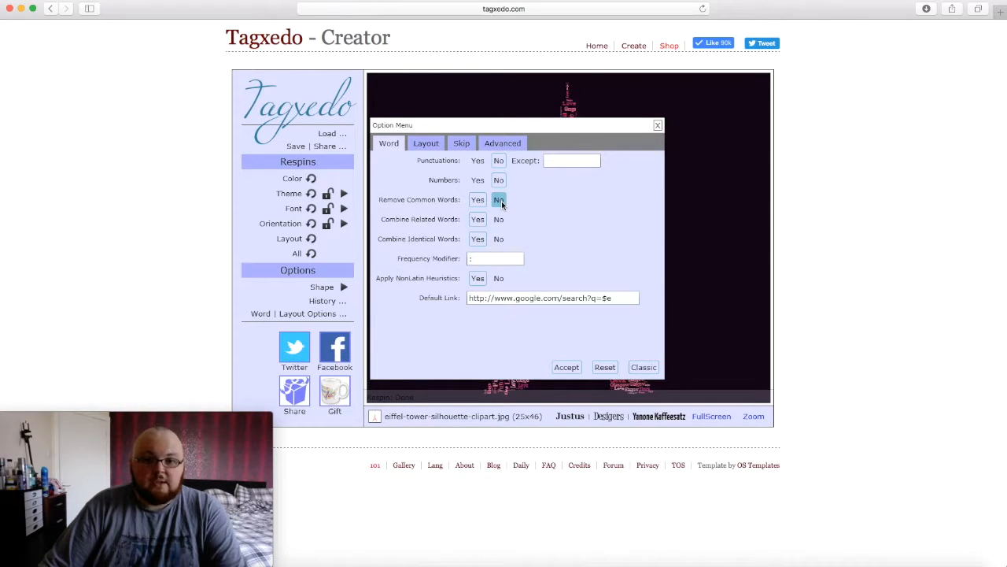
Step: Save the Eiffel Tower word cloud as a 16MP PNG image
{"action": "left_click", "coordinate": [297, 146]}
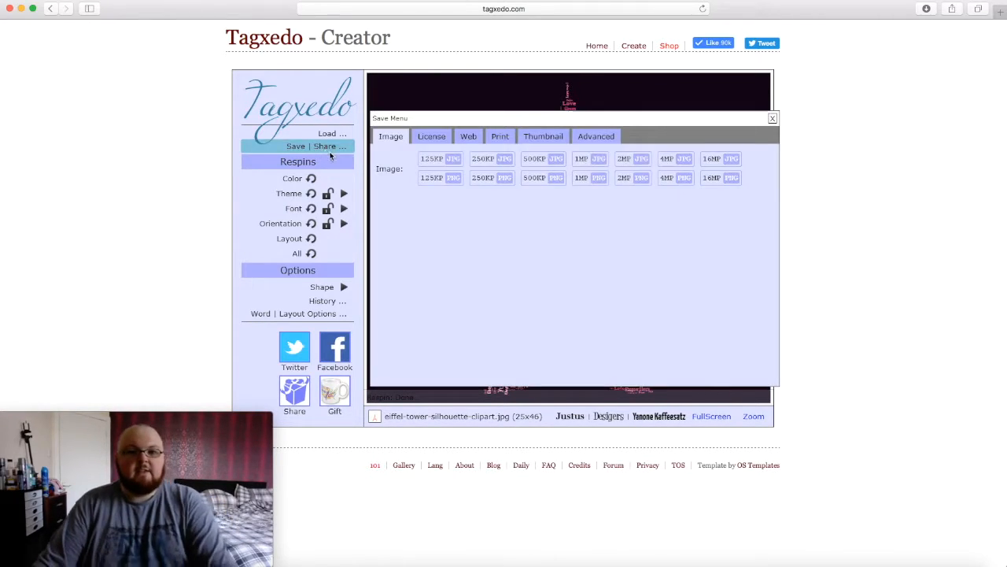
{"action": "left_click", "coordinate": [728, 180]}
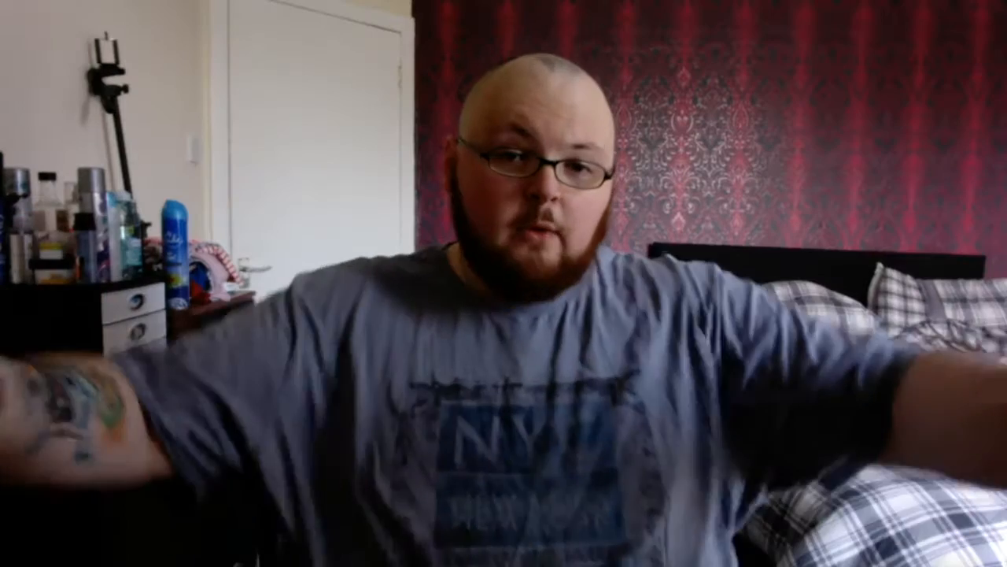